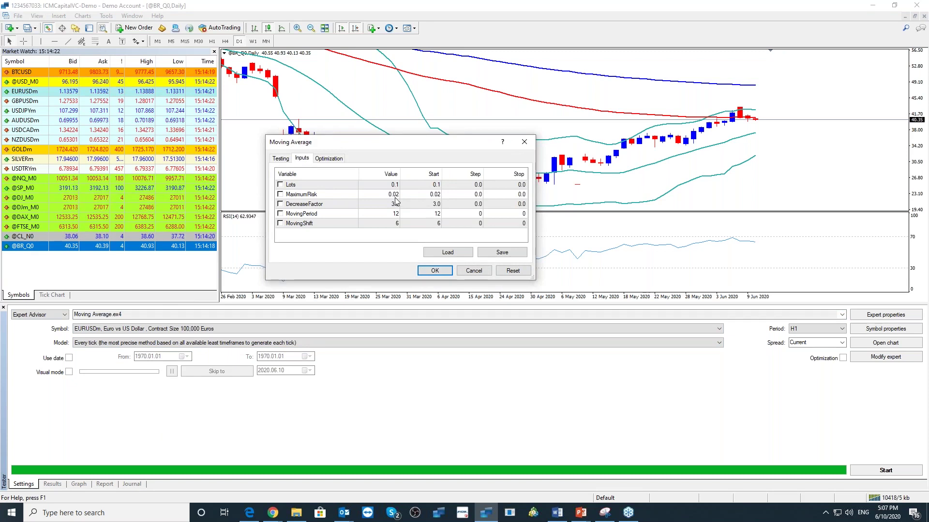
Set the Moving Average inputs MovingShift to 0 and MovingPeriod to 20, and confirm.
click(396, 196)
click(395, 204)
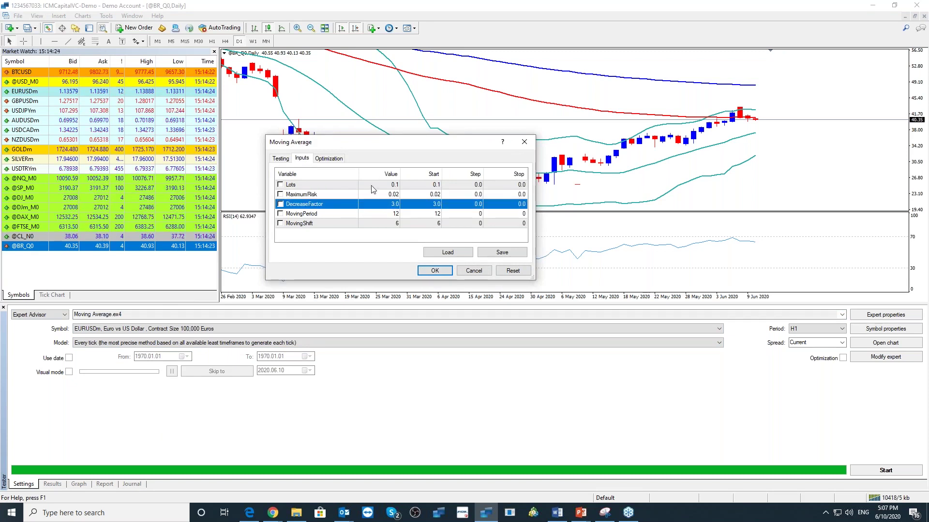
double_click(393, 224)
text(0)
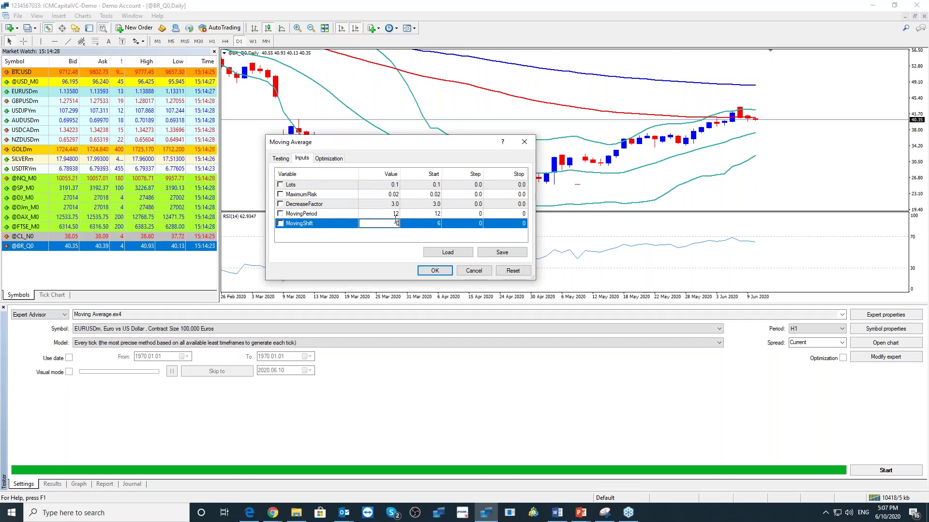
double_click(396, 214)
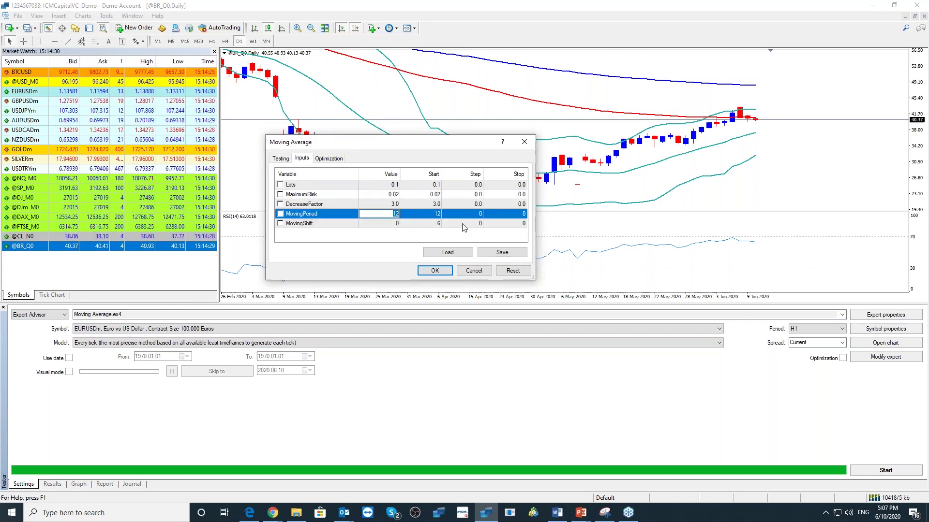
text(20)
click(444, 274)
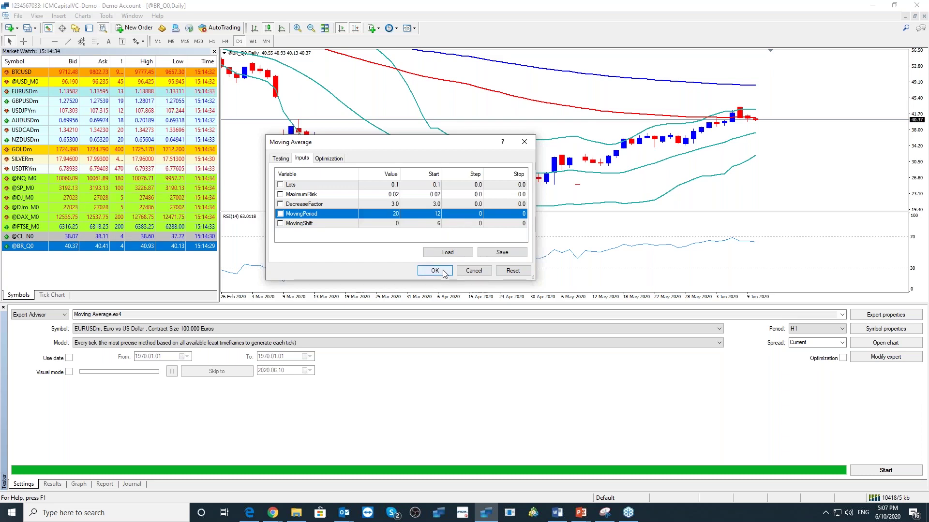
click(443, 274)
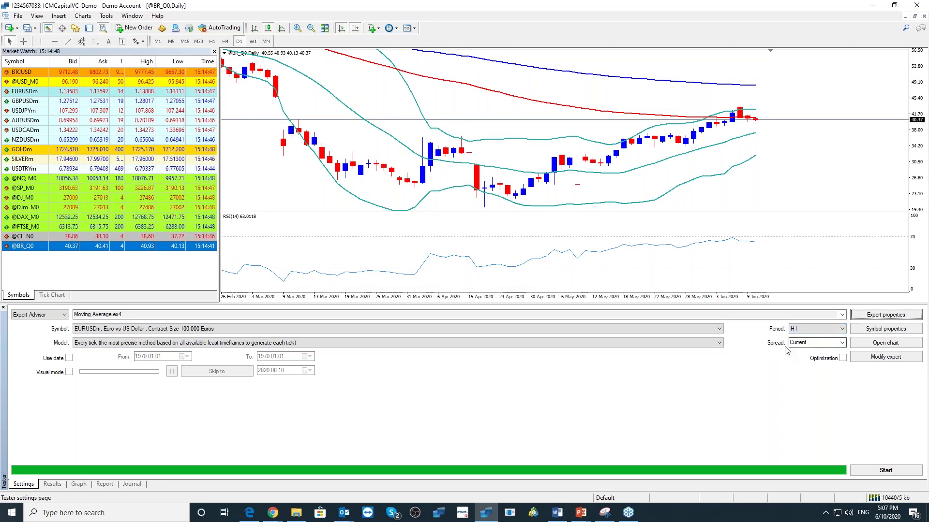
Limit the test to dates 2020.05.01 through 2020.06.14 and enable Visual mode.
click(69, 358)
click(141, 357)
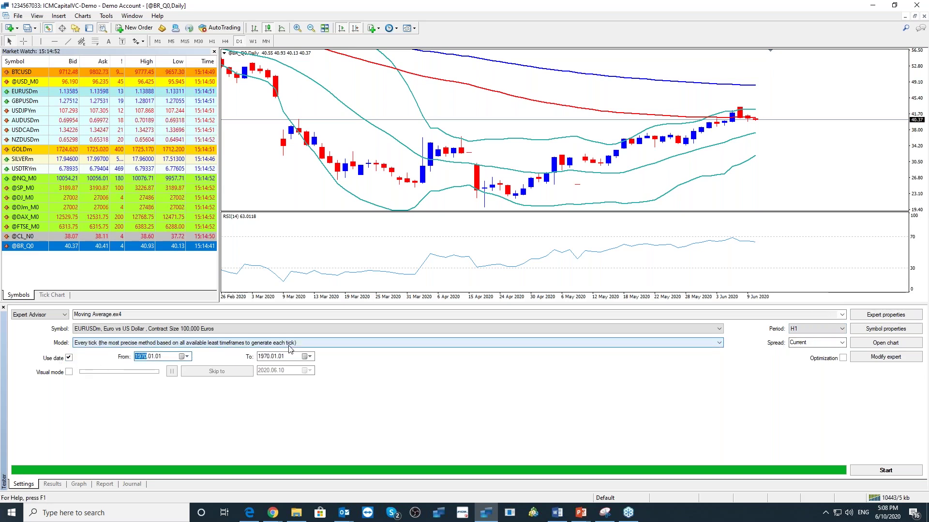
key(Up)
key(Up)
key(Up)
key(Up)
key(Up)
key(Up)
key(Up)
key(Up)
key(Up)
key(Up)
key(Up)
key(Up)
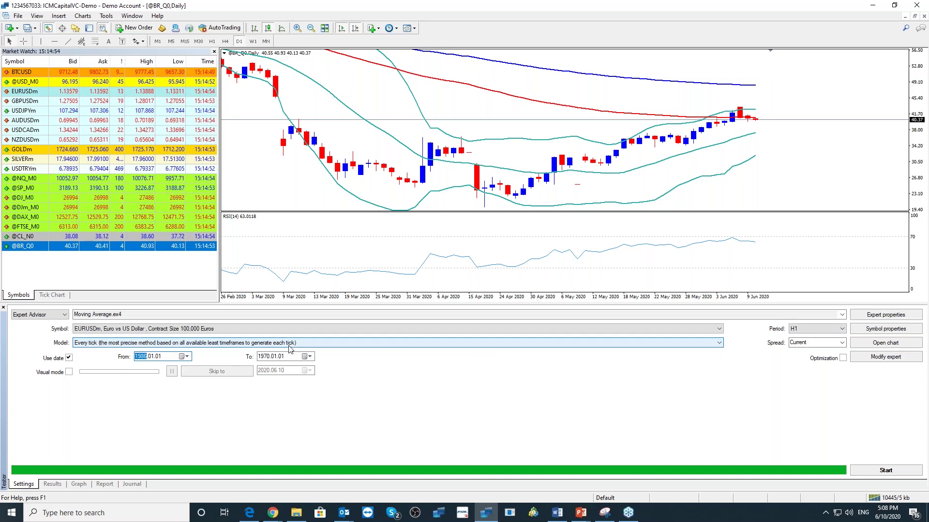
key(Up)
key(Up)
key(Up)
key(Up)
key(Up)
key(Up)
key(Up)
key(Up)
key(Up)
key(Up)
key(Up)
key(Up)
key(Up)
key(Up)
key(Up)
key(Up)
key(Up)
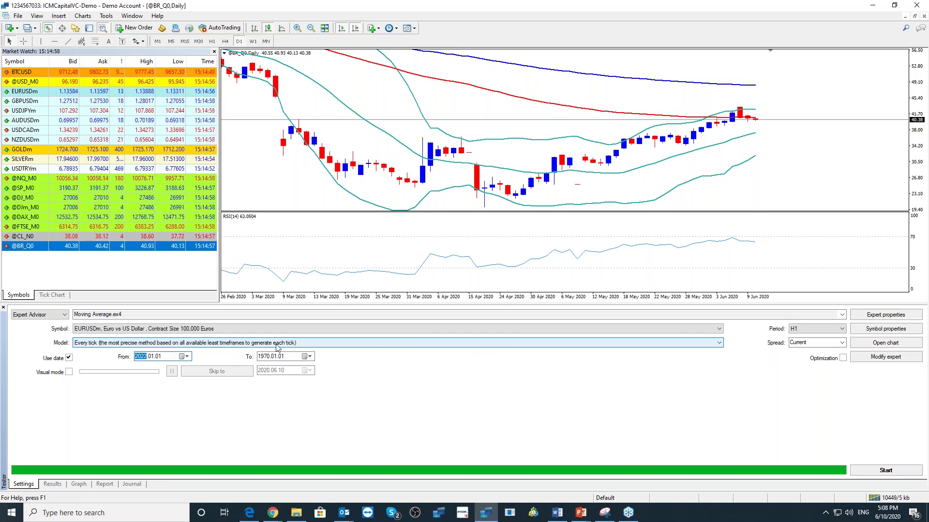
key(Up)
key(Up)
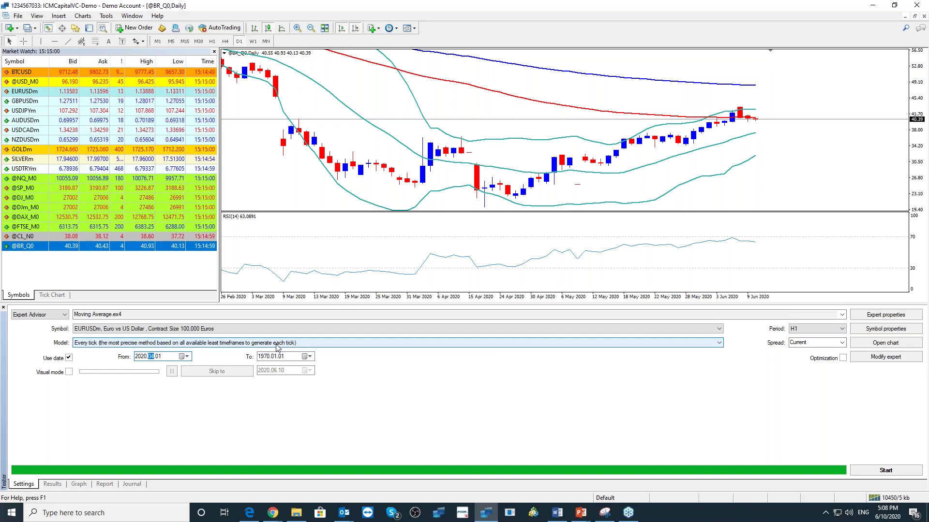
click(267, 356)
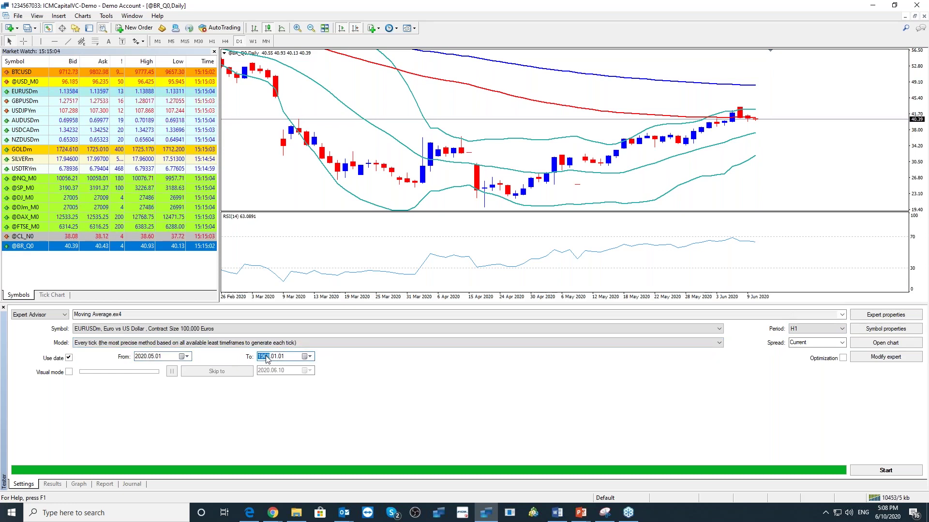
text(0.)
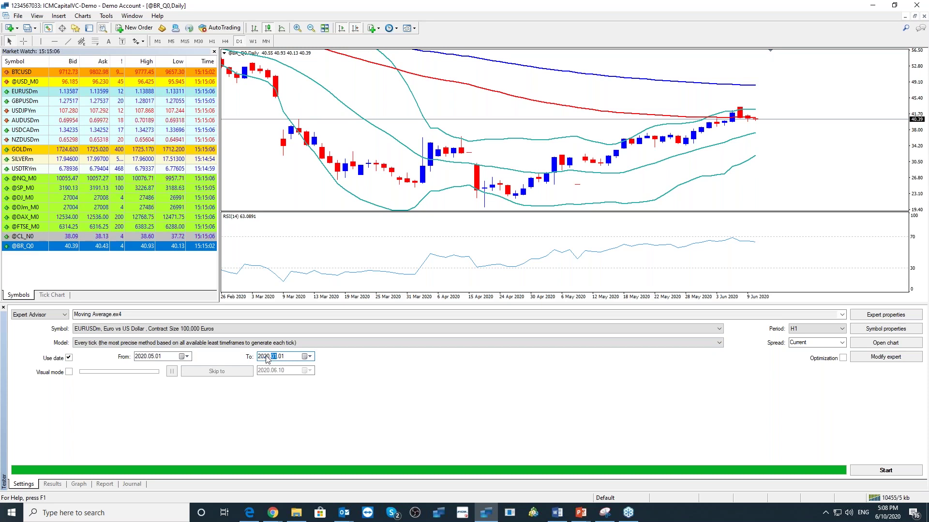
text(06.1)
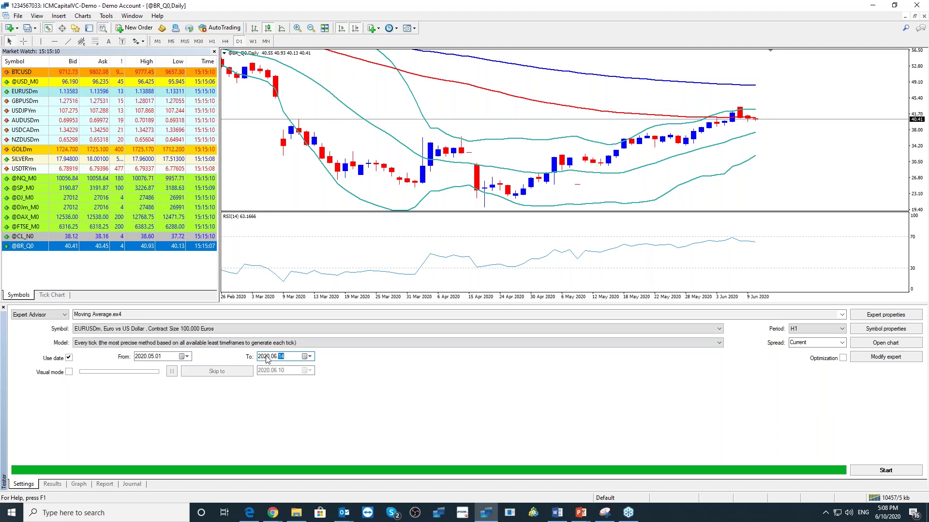
text(4)
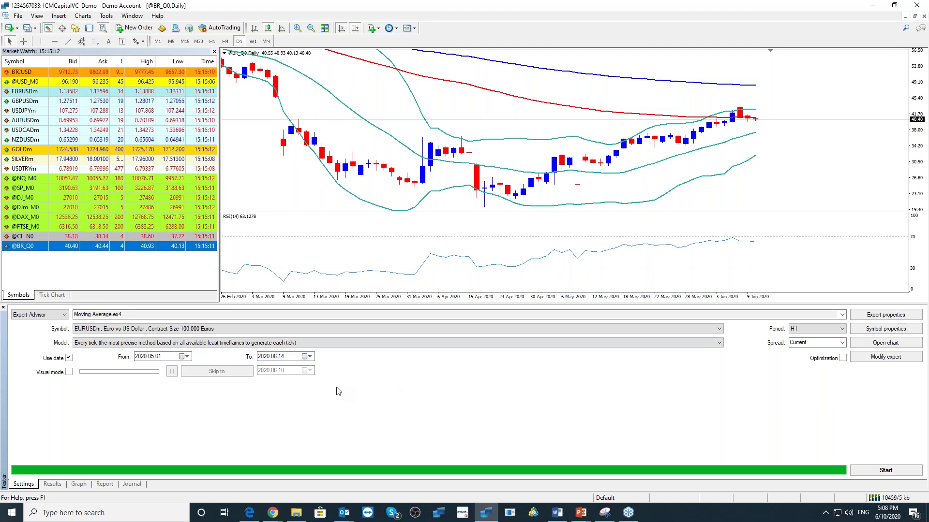
click(69, 372)
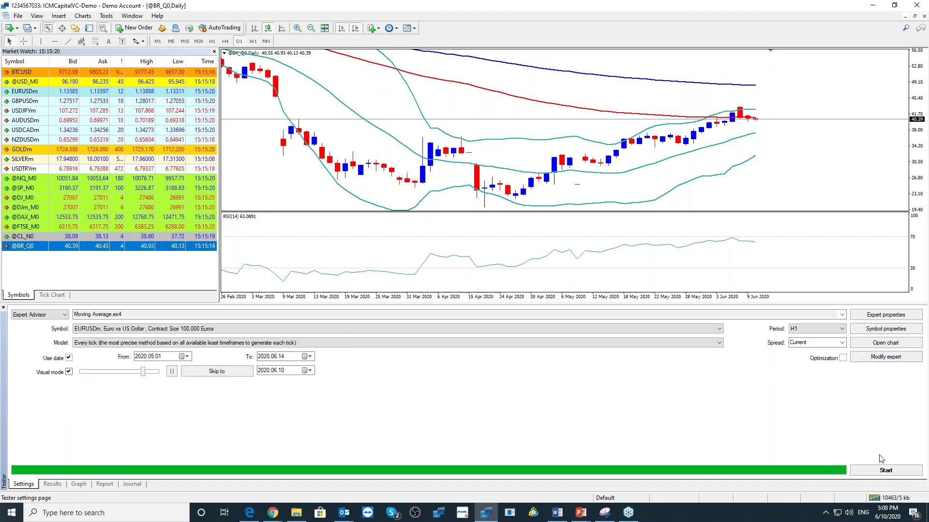
Start the visual backtest at top speed on a candlestick chart and resume it.
click(885, 470)
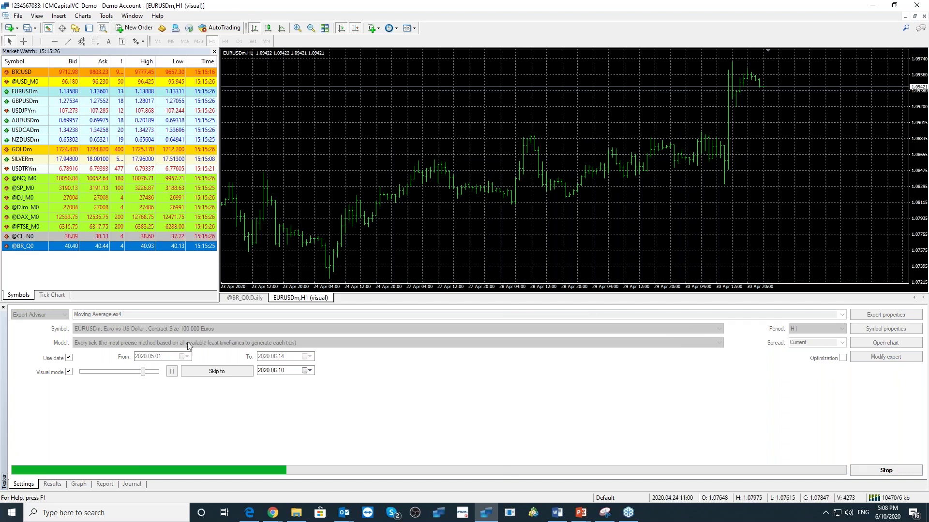
drag(143, 372, 160, 371)
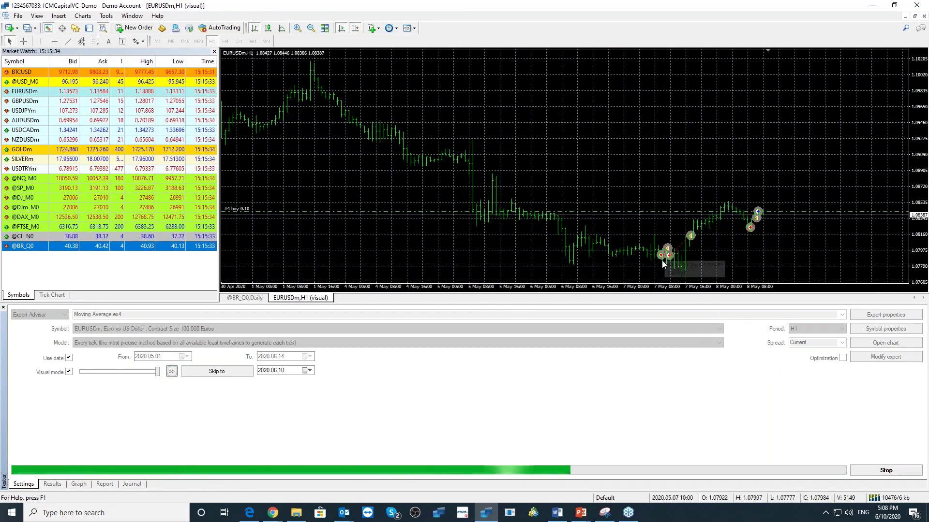
key(alt+2)
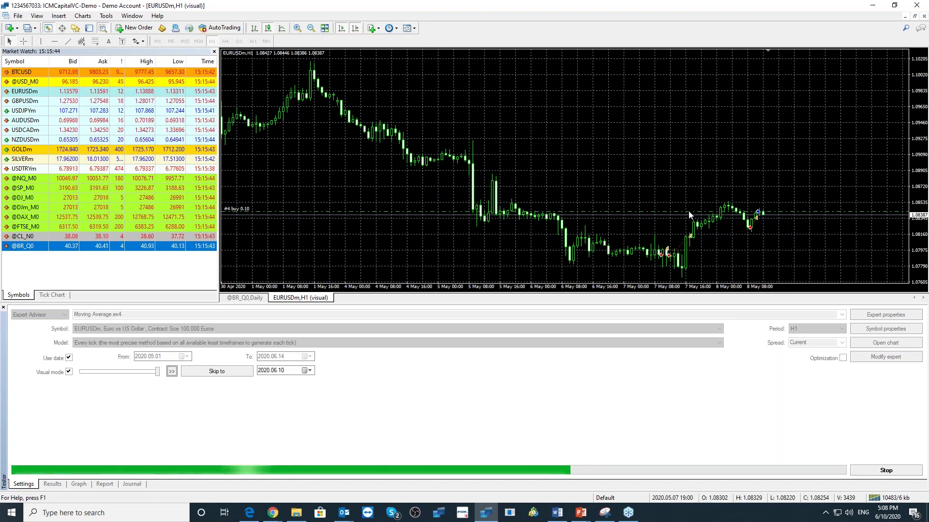
key(Pause)
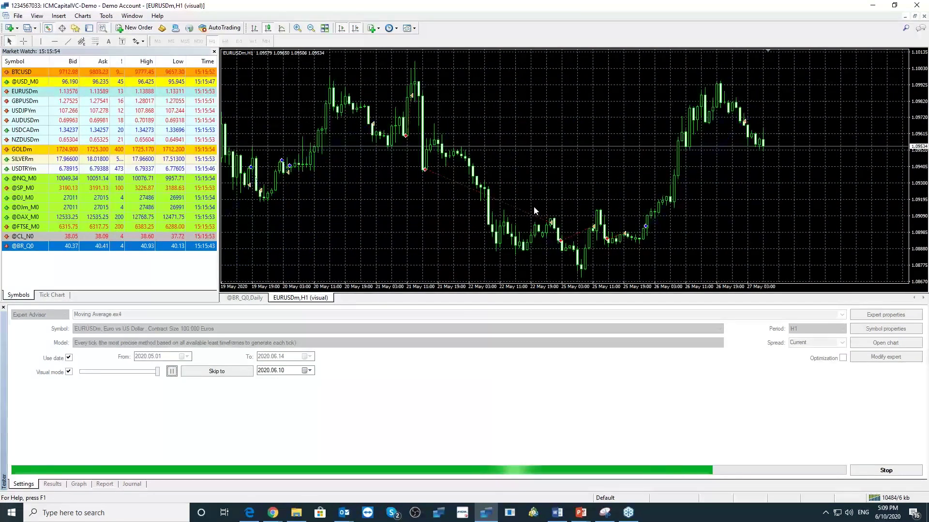
Review the Results, Graph and Report tabs, then stop the running backtest.
click(53, 486)
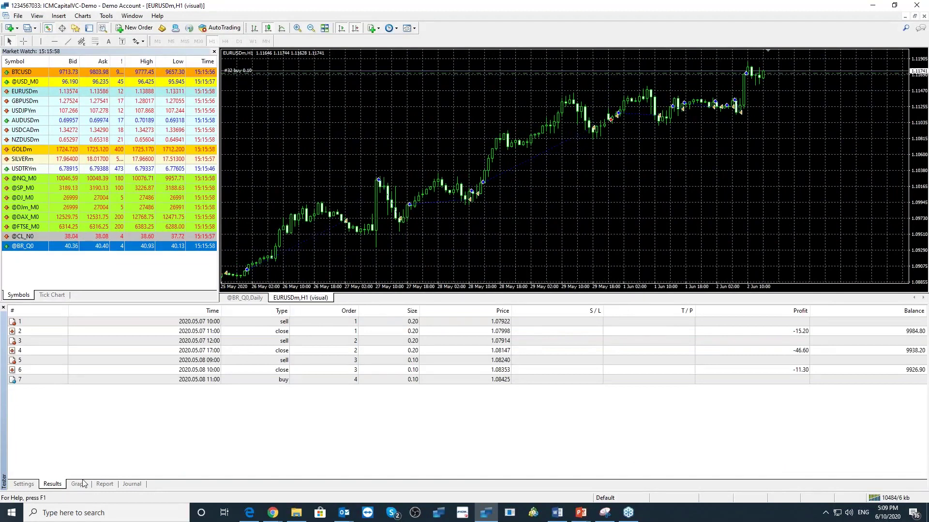
click(79, 485)
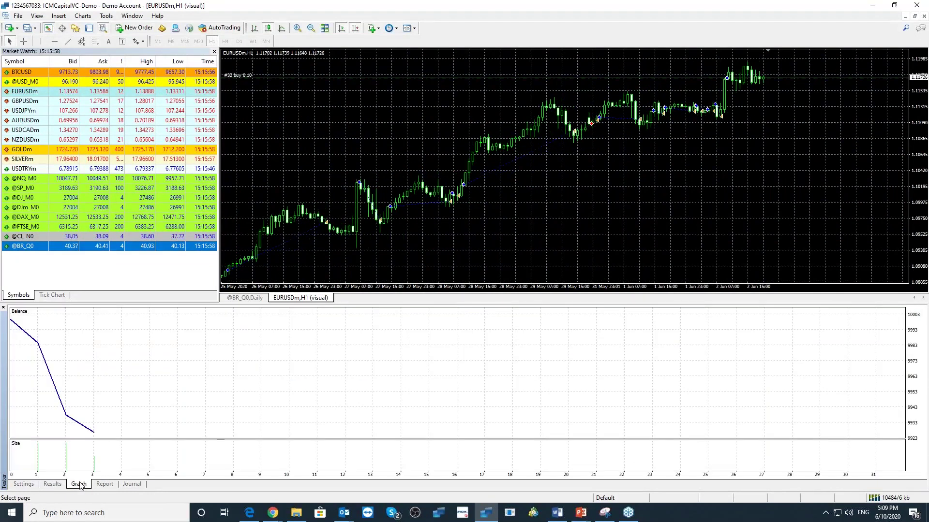
click(109, 485)
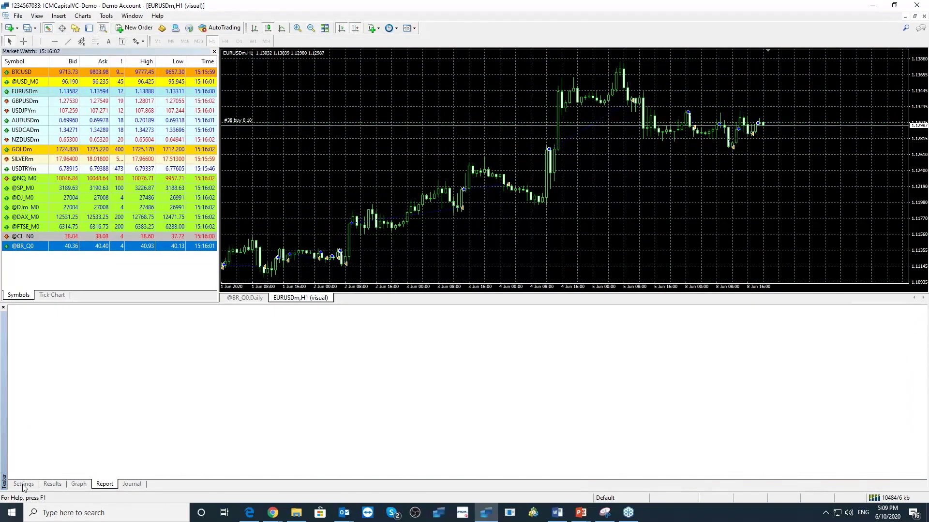
click(23, 484)
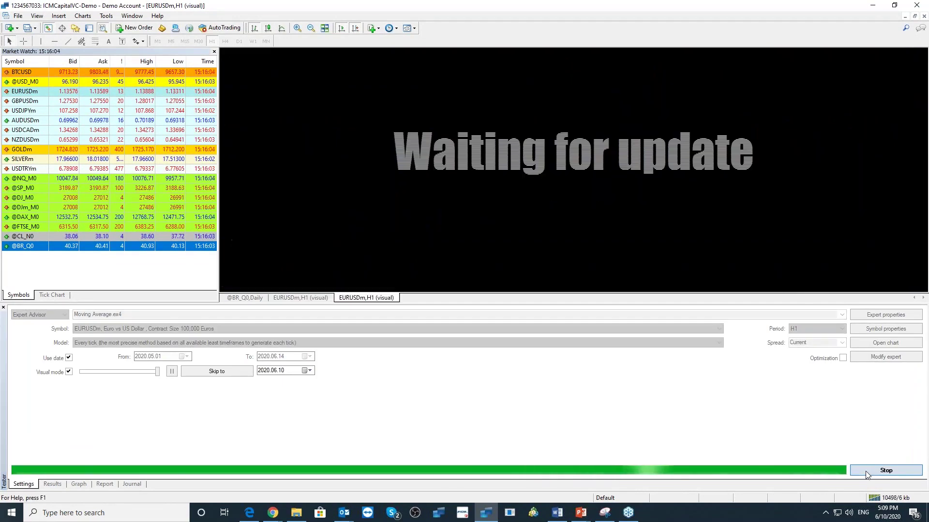
click(867, 473)
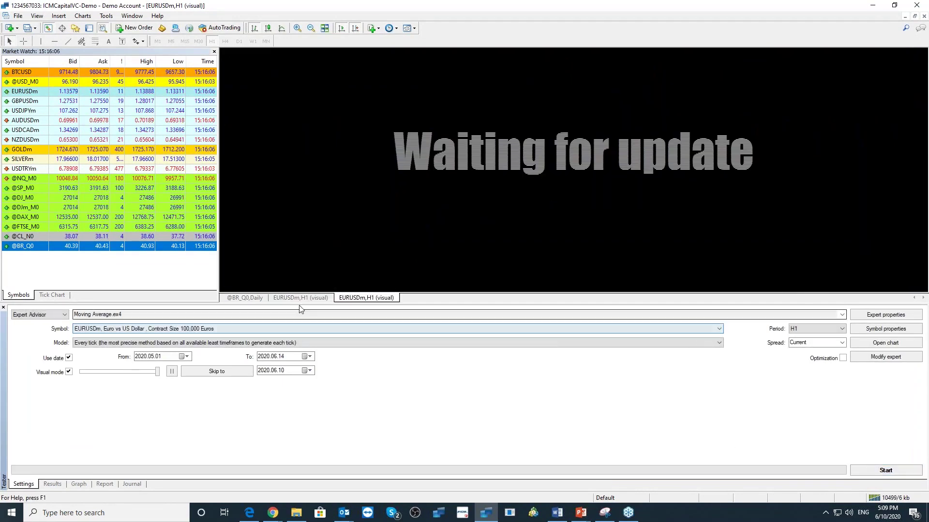
click(79, 484)
click(61, 485)
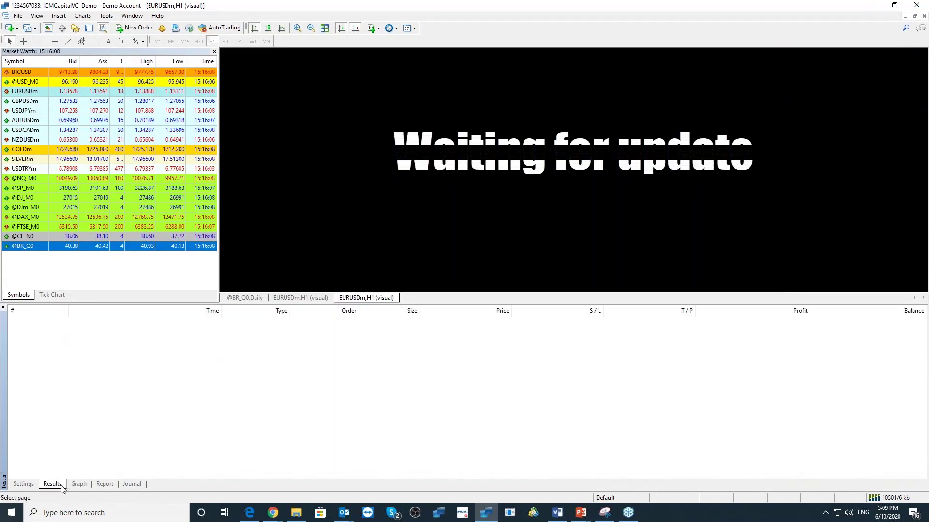
click(34, 485)
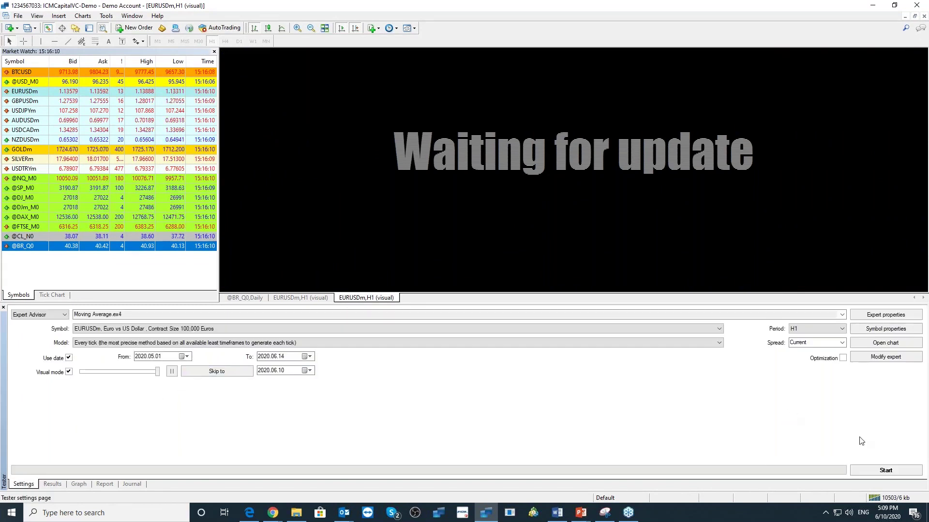
Restart the backtest from the beginning and close the extra EURUSDm H1 chart.
click(855, 472)
right_click(376, 303)
click(386, 309)
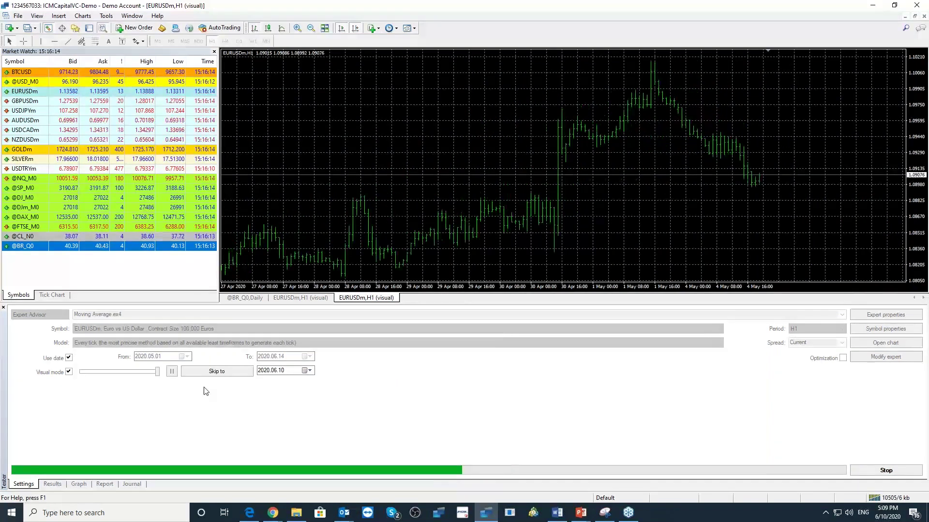
Skip the visual test ahead to 2020.06.10 and show its balance graph.
click(217, 371)
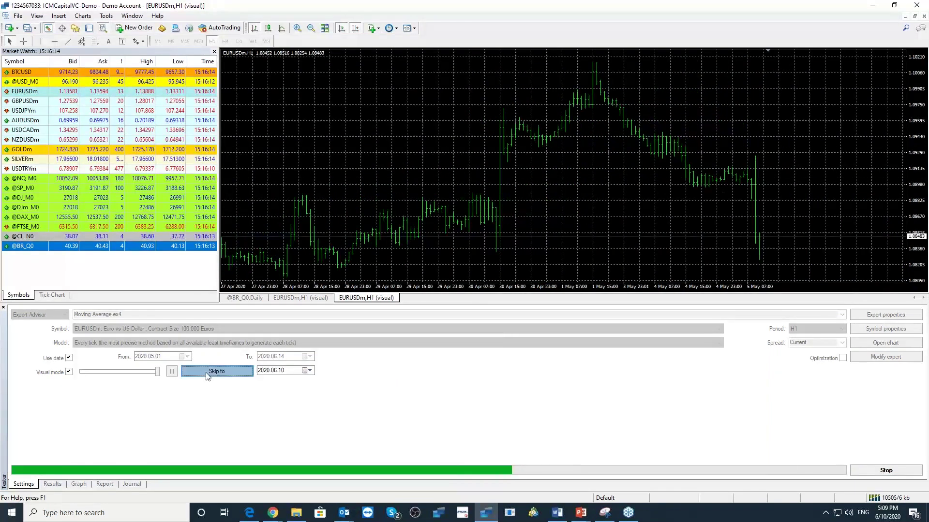
click(80, 484)
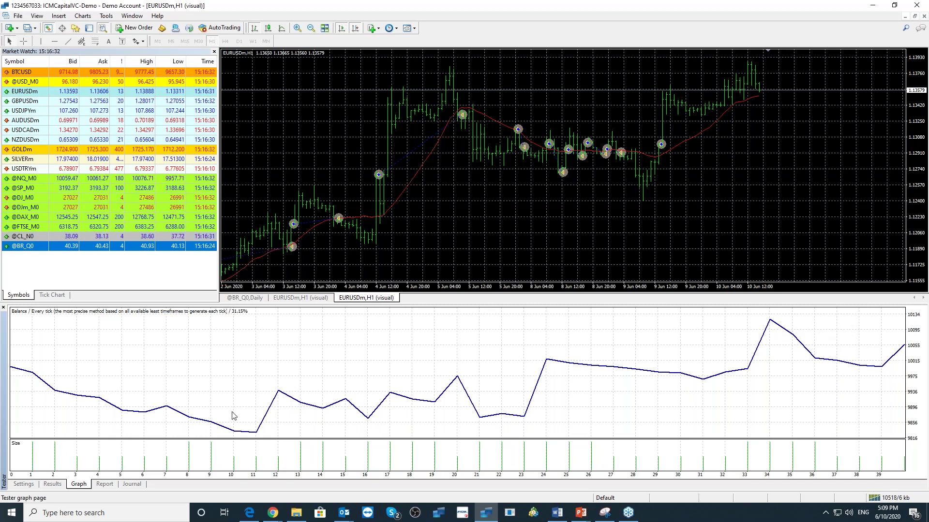
Scroll the trade list down to trade 80 at a 10057.20 balance, then view the report.
click(53, 484)
scroll(356, 372, down, 20)
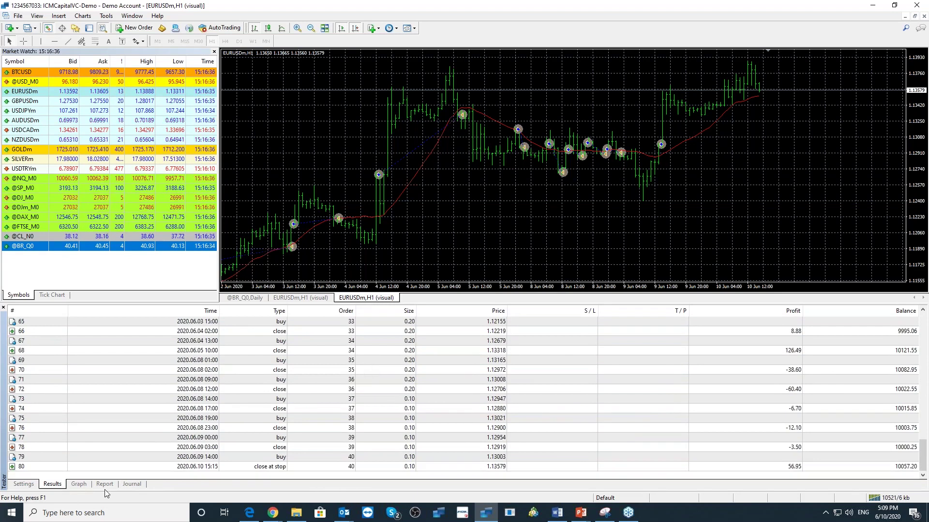
click(105, 485)
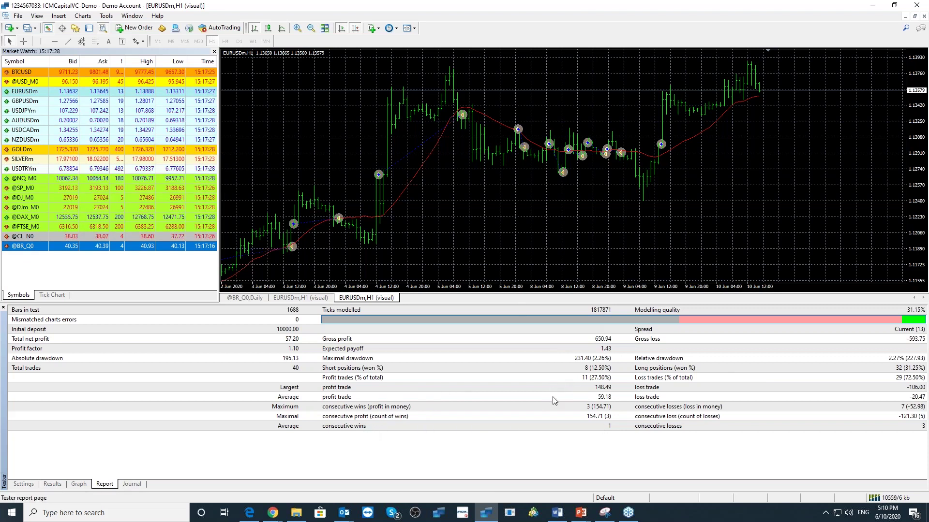
Minimise MetaTrader and advance the slideshow to the 'Set Up a Trading Diary' slide.
click(872, 10)
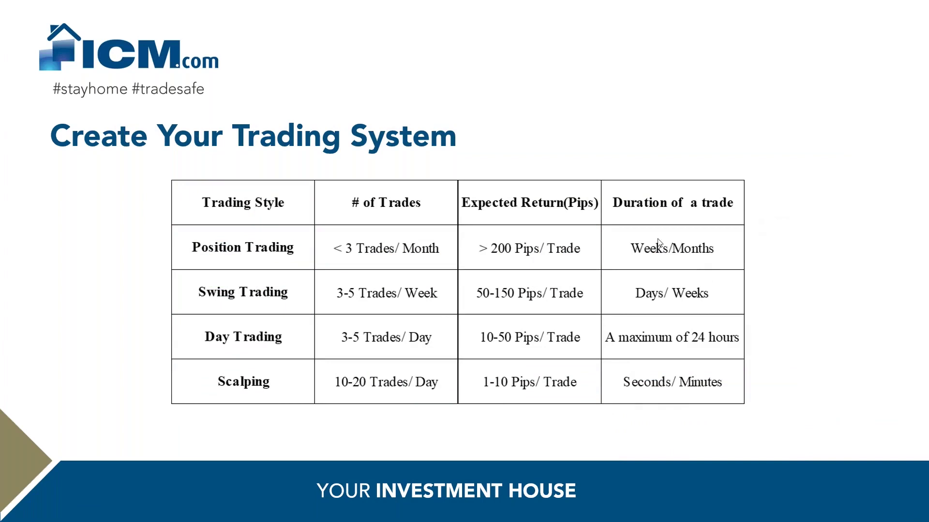
key(Right)
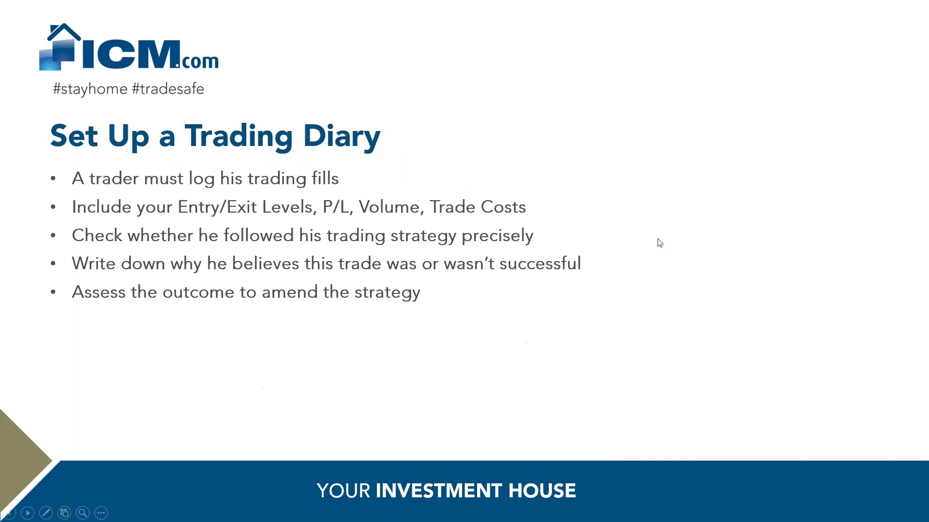